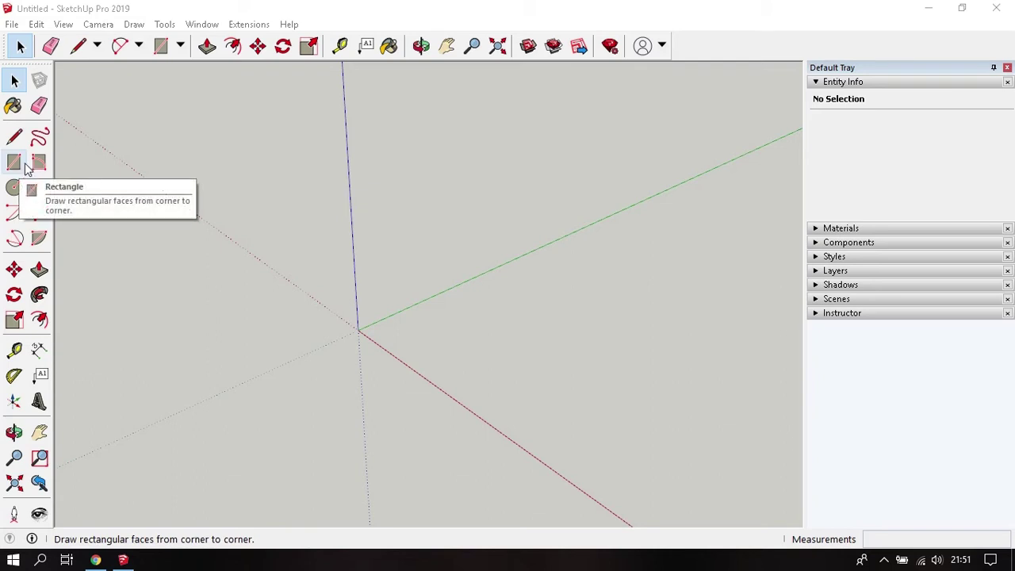
- Draw a rectangle about 3076 × 4977 mm with one corner at the axis origin
{"action": "left_click", "coordinate": [161, 47]}
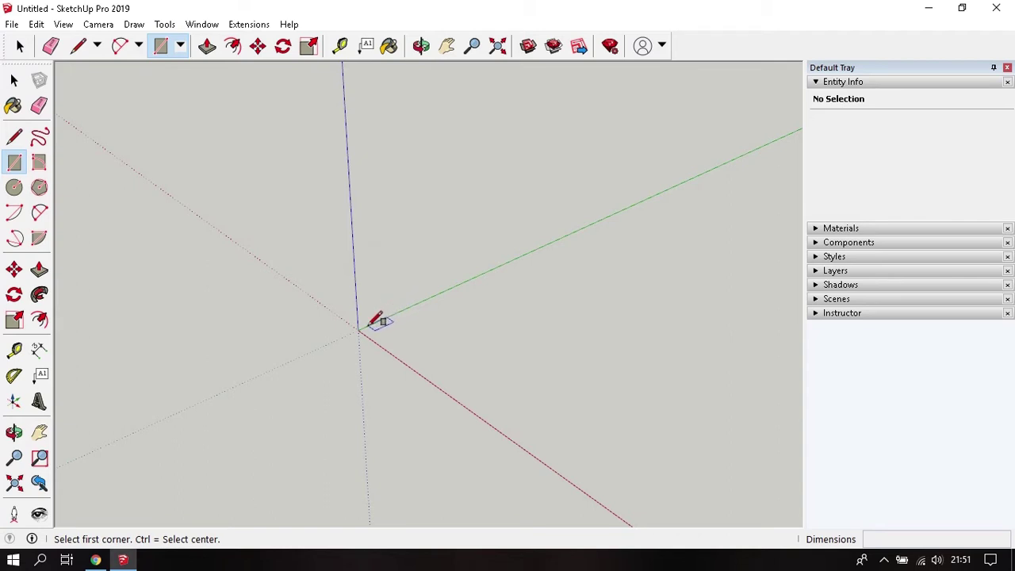
{"action": "left_click", "coordinate": [359, 329]}
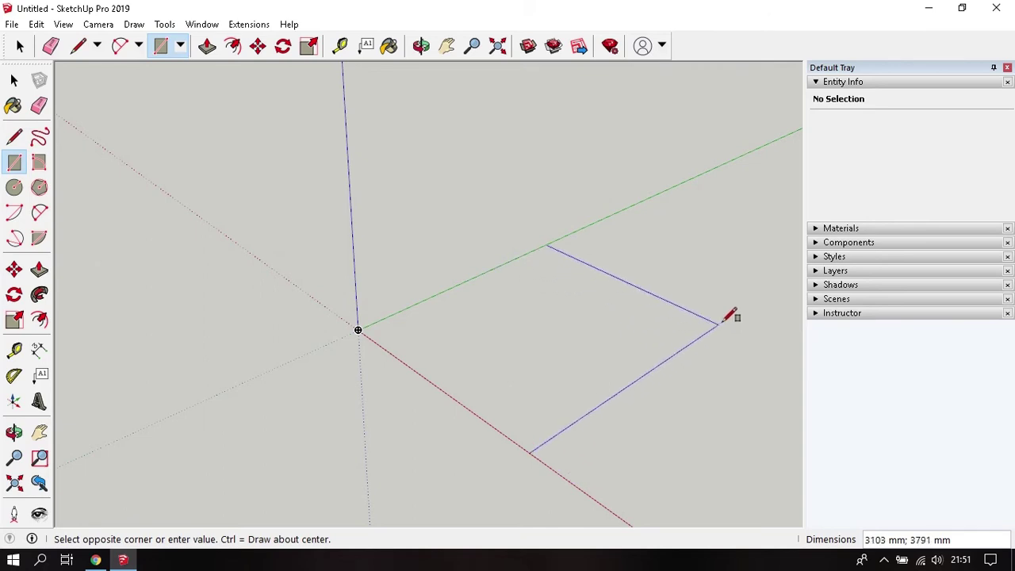
{"action": "left_click", "coordinate": [760, 292]}
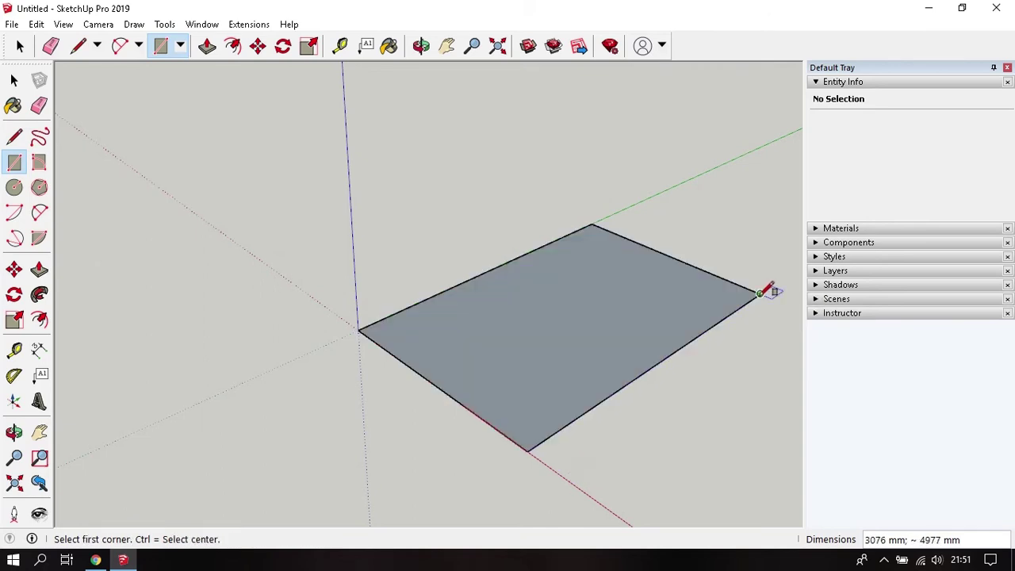
{"action": "mouse_move", "coordinate": [582, 303]}
{"action": "middle_mouse_down"}
{"action": "mouse_move", "coordinate": [566, 352]}
{"action": "mouse_move", "coordinate": [399, 291]}
{"action": "mouse_move", "coordinate": [431, 308]}
{"action": "mouse_move", "coordinate": [482, 295]}
{"action": "mouse_move", "coordinate": [461, 284]}
{"action": "mouse_move", "coordinate": [460, 265]}
{"action": "middle_mouse_up"}
{"action": "key", "text": "o"}
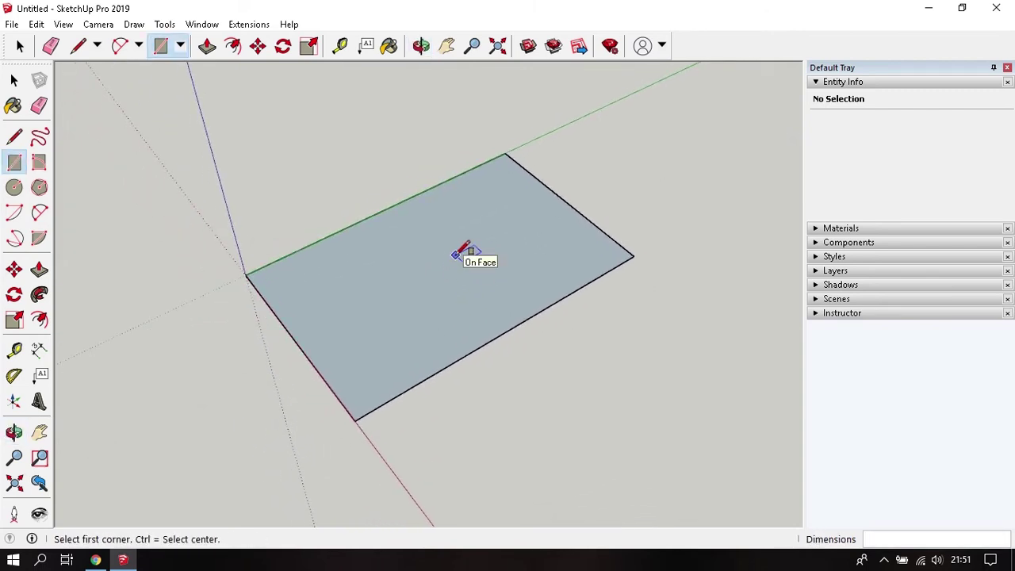
- Draw two leg strips from the front edge, one at the corner and one at the midpoint
{"action": "middle_click_drag", "start_coordinate": [465, 249], "coordinate": [384, 222]}
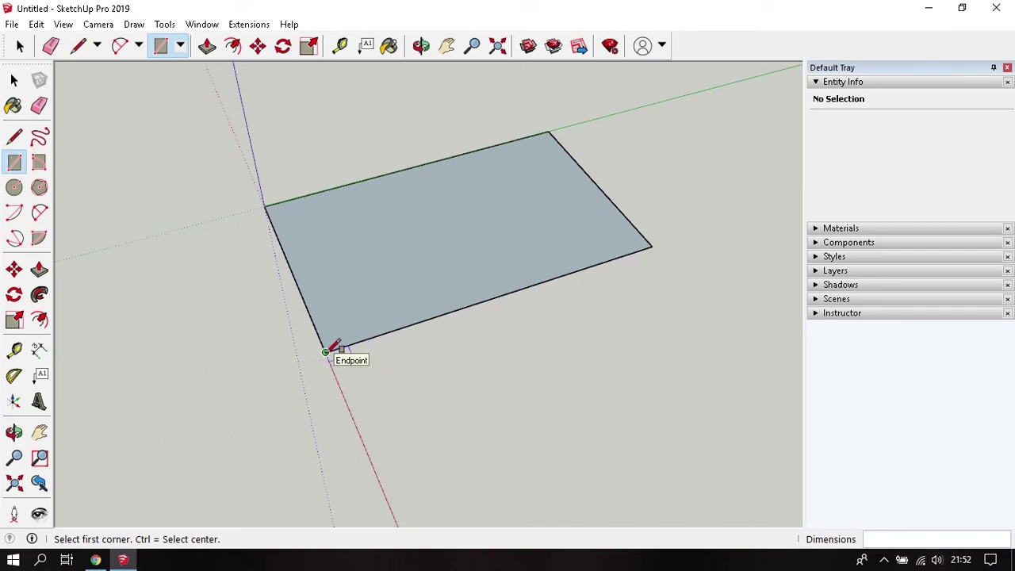
{"action": "left_click", "coordinate": [326, 352]}
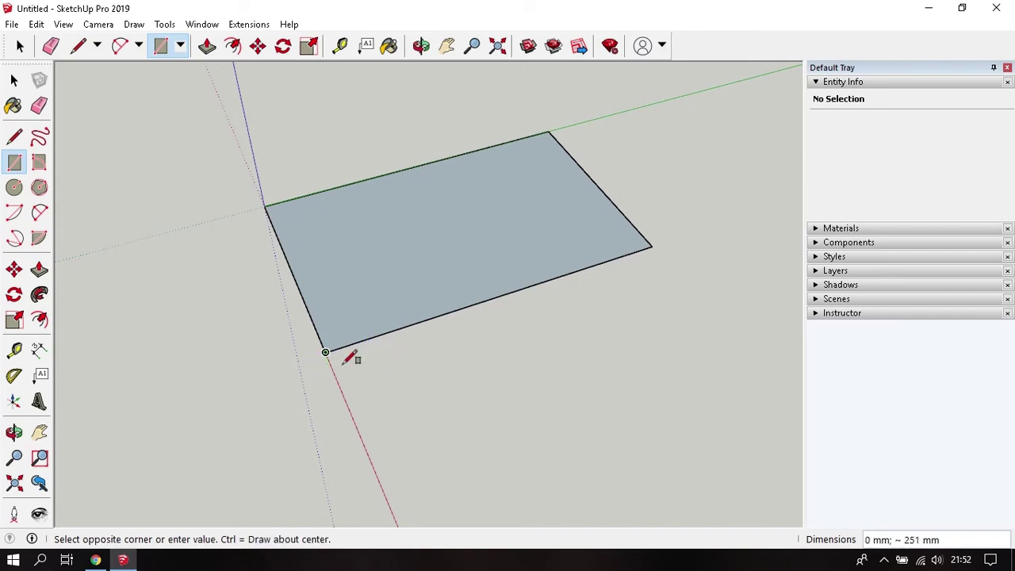
{"action": "left_click", "coordinate": [523, 476]}
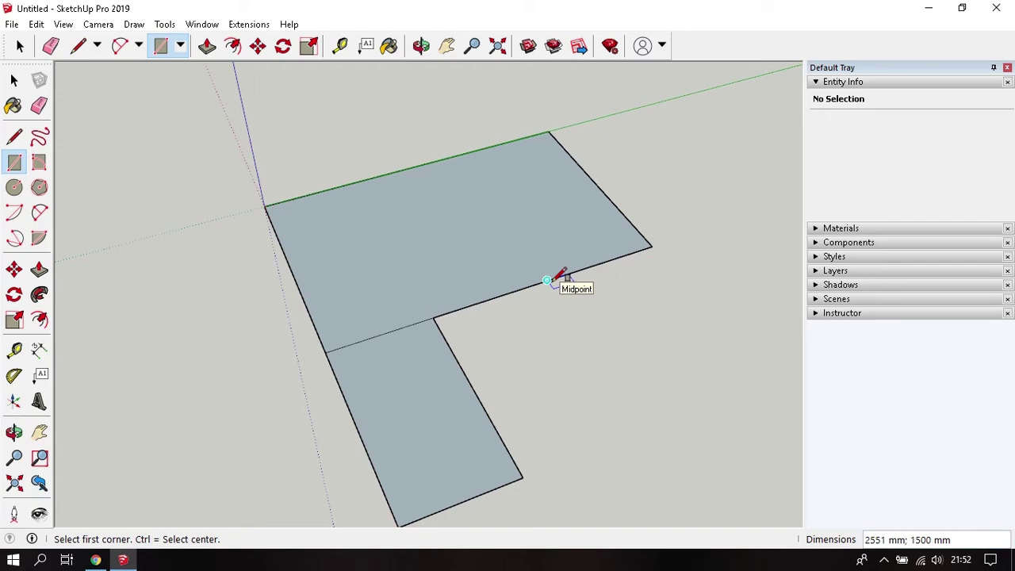
{"action": "left_click", "coordinate": [547, 280]}
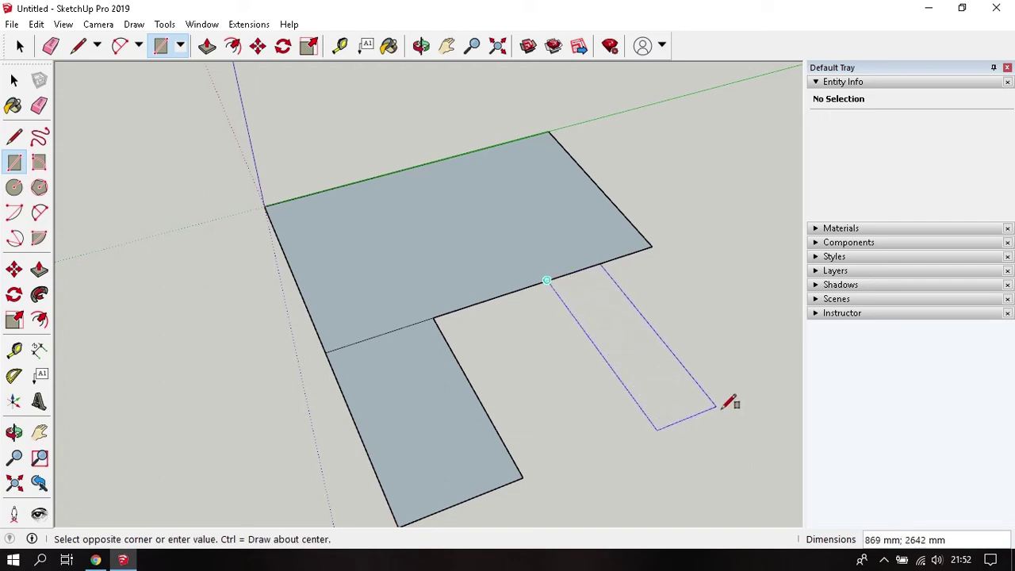
{"action": "left_click", "coordinate": [760, 404]}
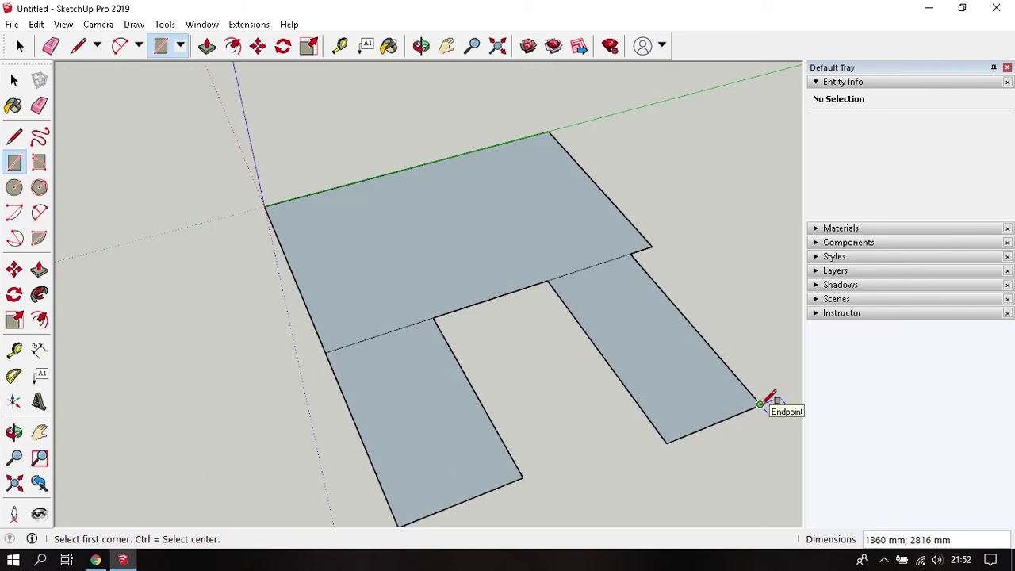
{"action": "key", "text": "space"}
{"action": "middle_click_drag", "start_coordinate": [637, 378], "coordinate": [417, 338]}
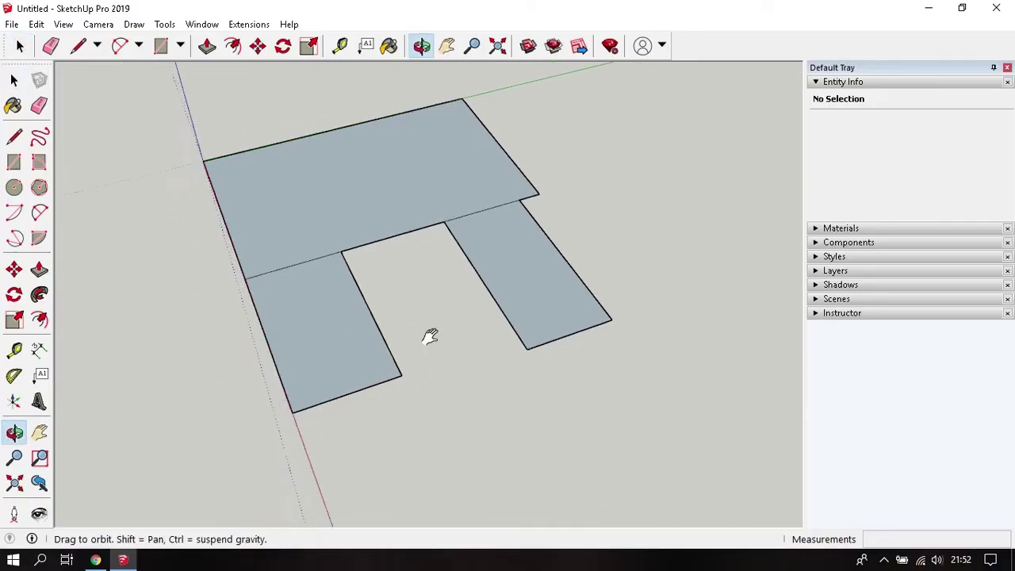
- Draw a 3000;4000 mm rectangle starting from a point on the green axis
{"action": "middle_click_drag", "start_coordinate": [429, 335], "coordinate": [405, 204]}
{"action": "scroll", "coordinate": [341, 262], "scroll_direction": "up", "scroll_amount": 5}
{"action": "mouse_move", "coordinate": [283, 314]}
{"action": "middle_mouse_down"}
{"action": "mouse_move", "coordinate": [386, 302]}
{"action": "mouse_move", "coordinate": [317, 290]}
{"action": "middle_mouse_up"}
{"action": "key", "text": "r"}
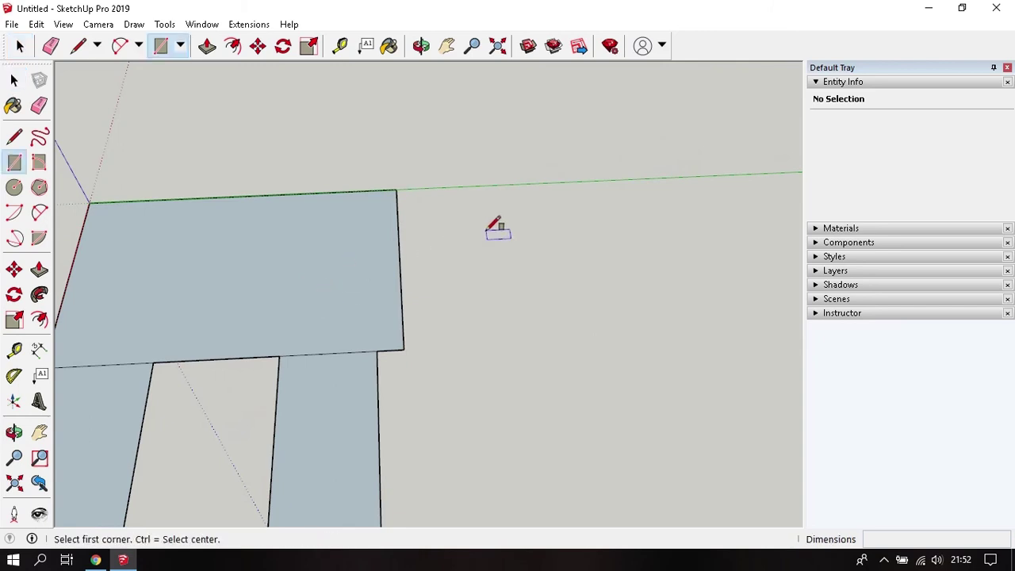
{"action": "left_click", "coordinate": [480, 187]}
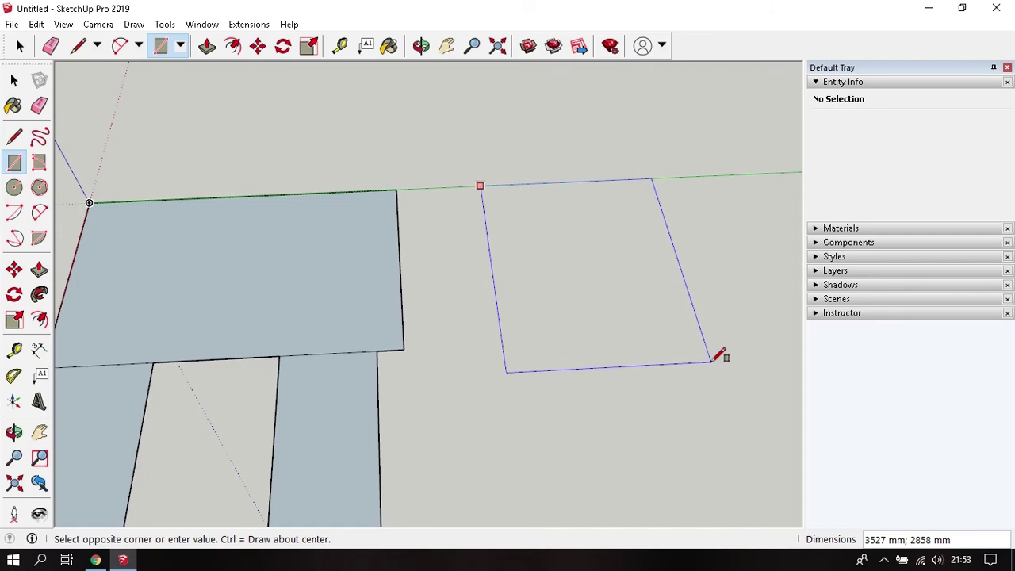
{"action": "type", "text": "3"}
{"action": "type", "text": "00"}
{"action": "type", "text": "0;4"}
{"action": "type", "text": "000"}
{"action": "key", "text": "Return"}
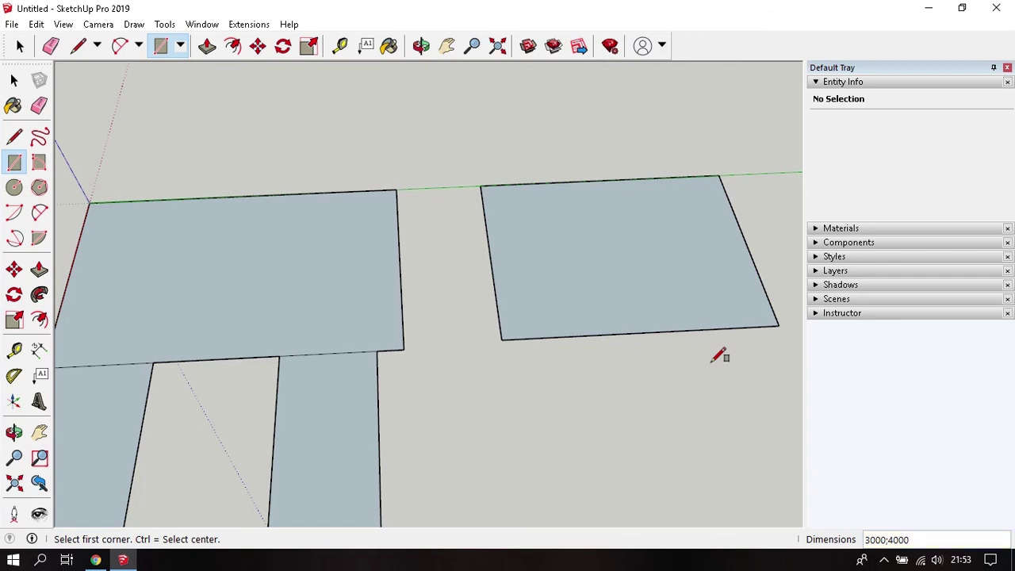
{"action": "middle_click_drag", "start_coordinate": [699, 243], "coordinate": [526, 321]}
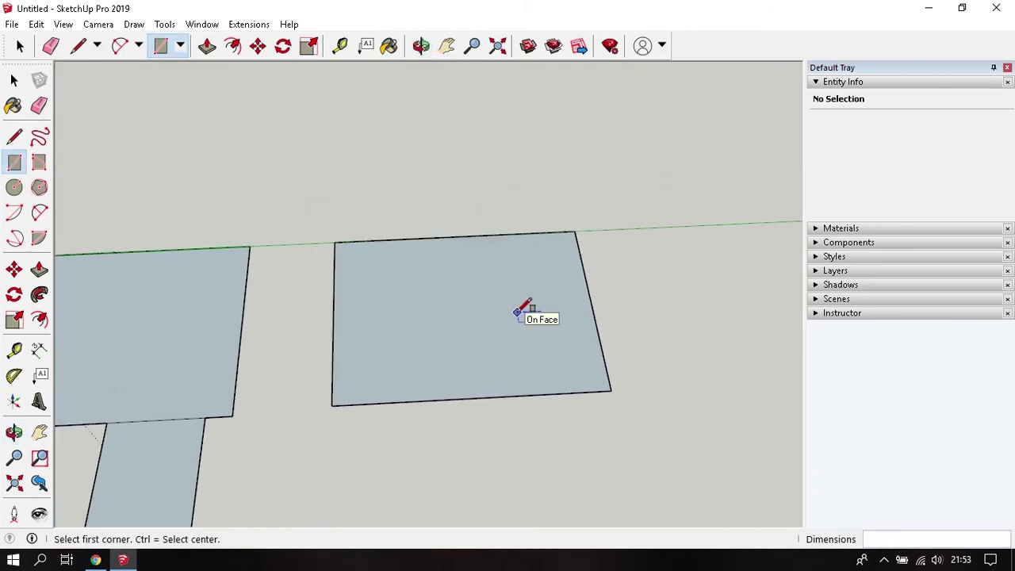
{"action": "key", "text": "t"}
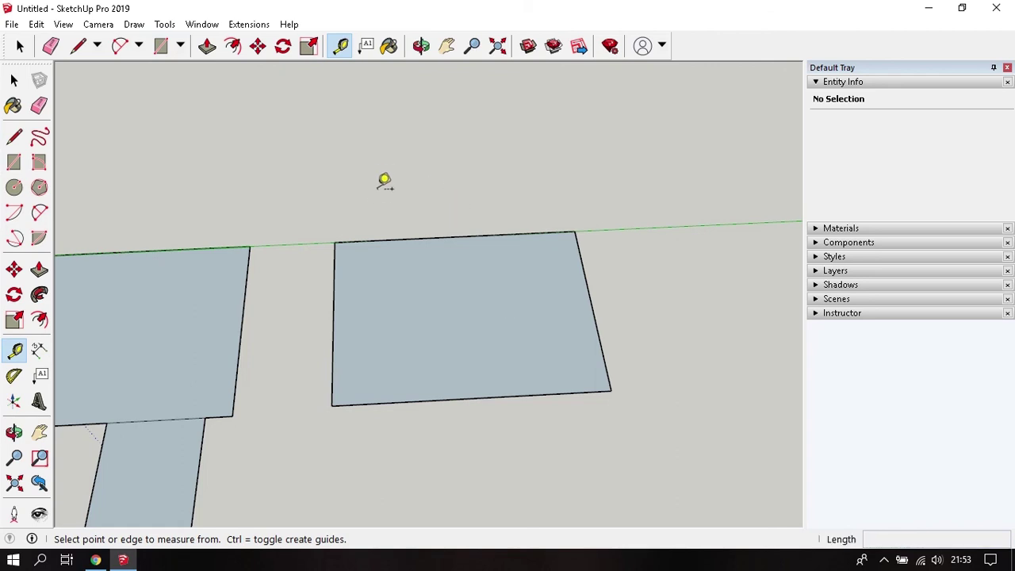
{"action": "left_click", "coordinate": [335, 240]}
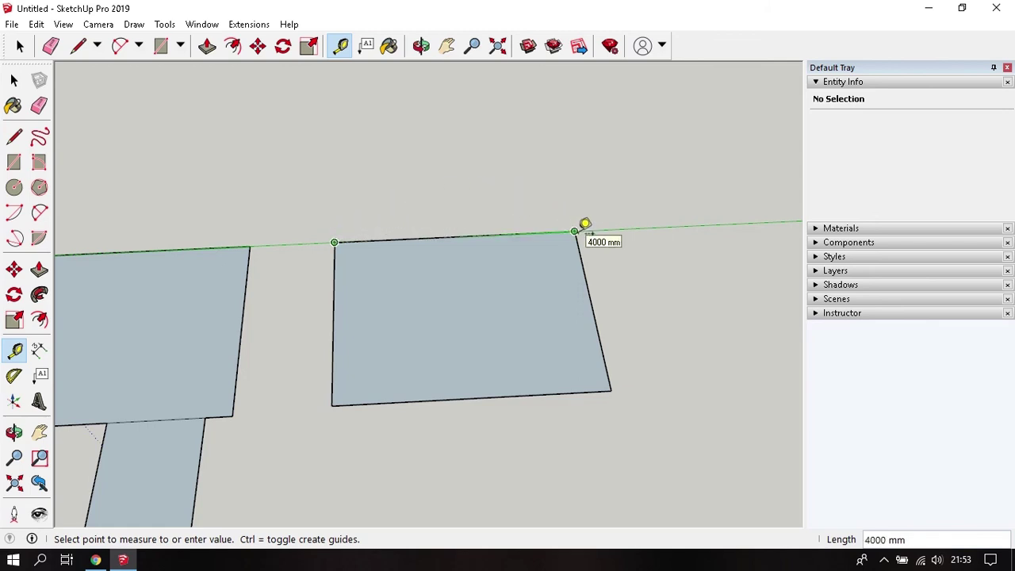
{"action": "key", "text": "space"}
{"action": "key", "text": "t"}
{"action": "left_click", "coordinate": [574, 231]}
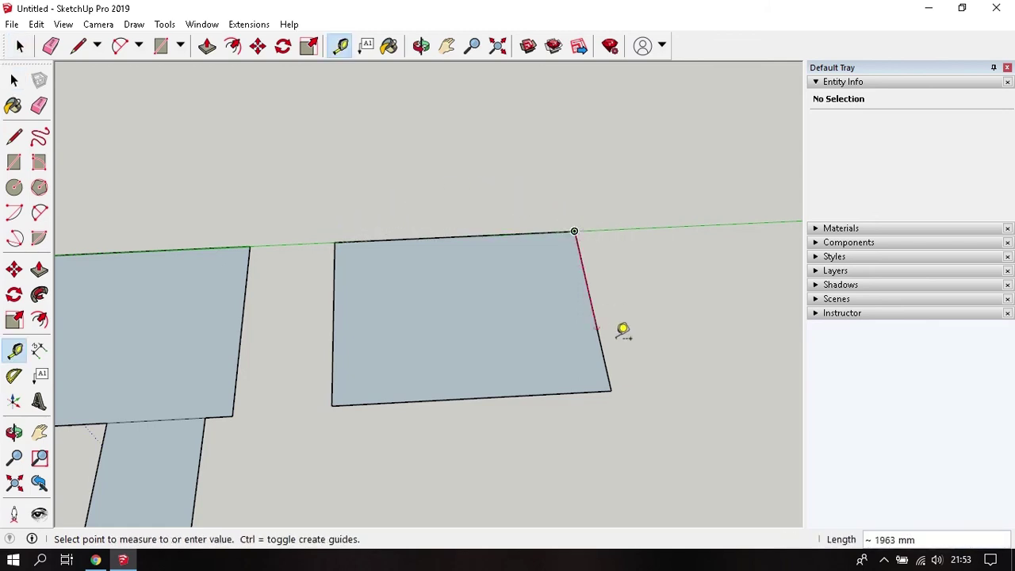
{"action": "key", "text": "space"}
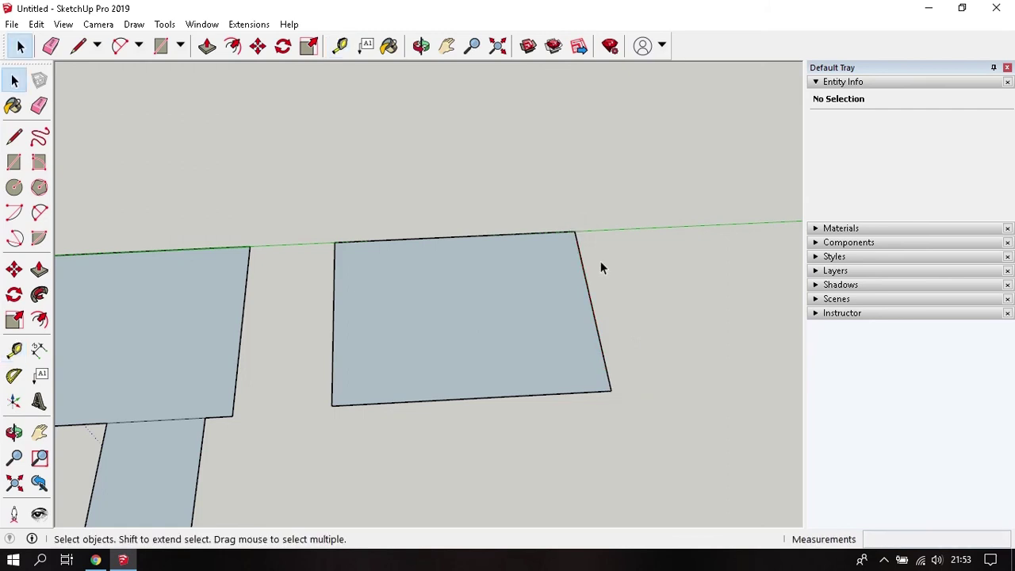
{"action": "scroll", "coordinate": [575, 193], "scroll_direction": "down", "scroll_amount": 2}
{"action": "scroll", "coordinate": [577, 195], "scroll_direction": "down", "scroll_amount": 1}
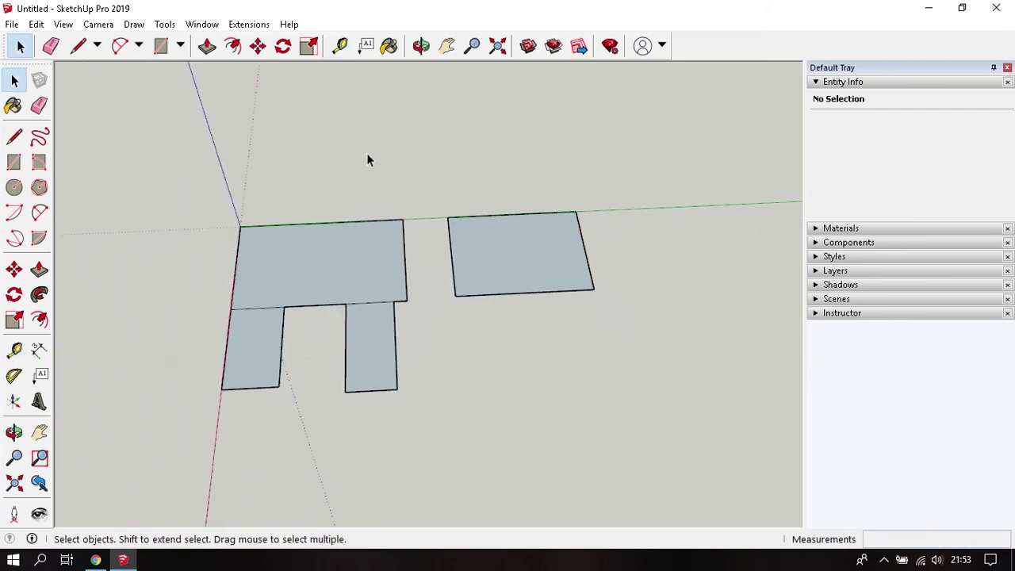